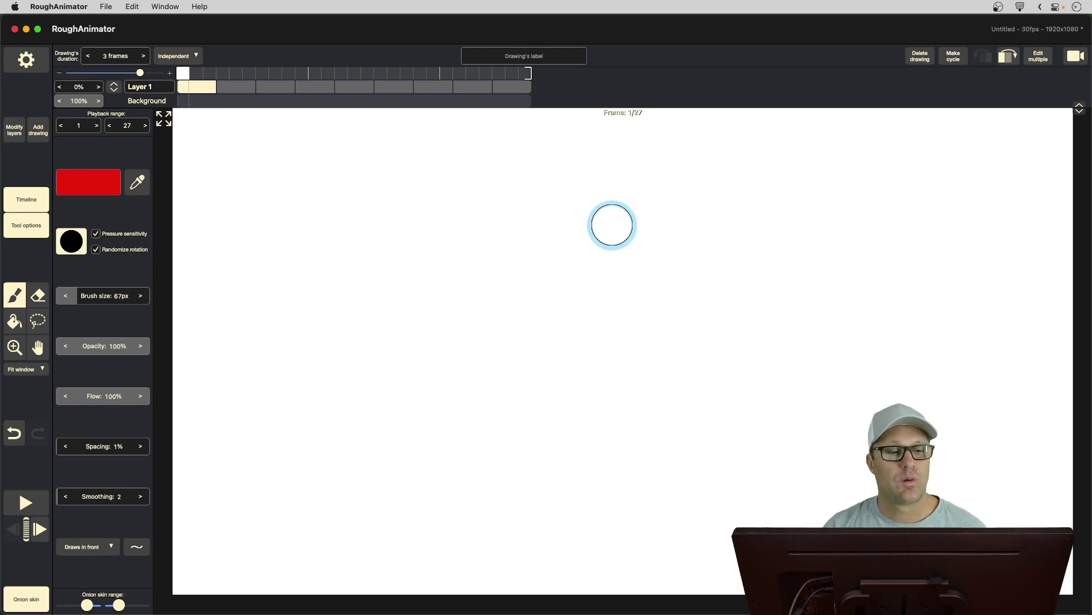
- View RoughAnimator's version information, then close that window
left_click(58, 7)
left_click(77, 21)
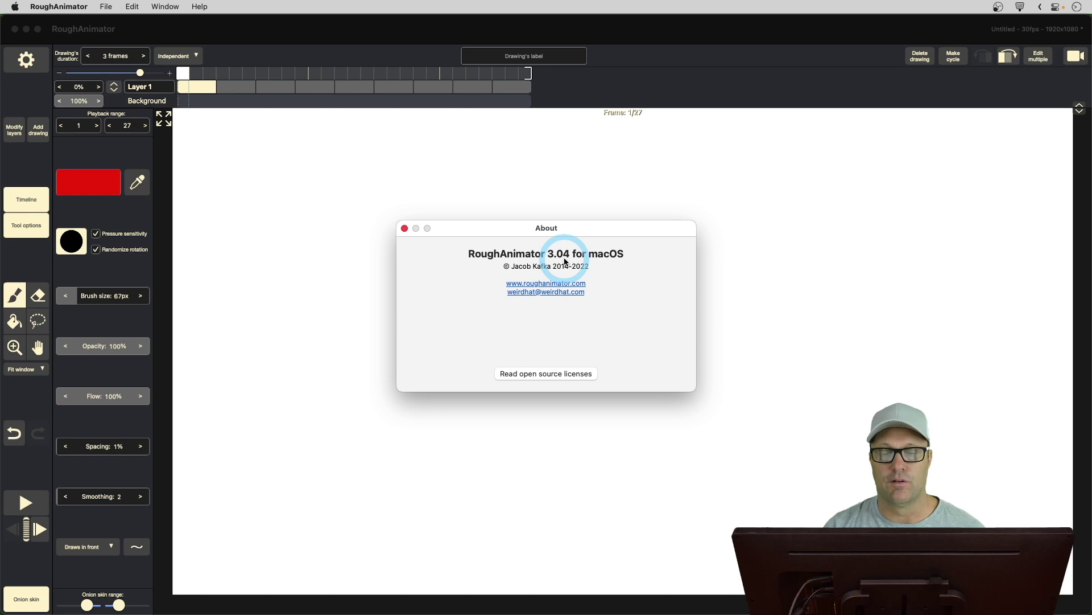
left_click(405, 228)
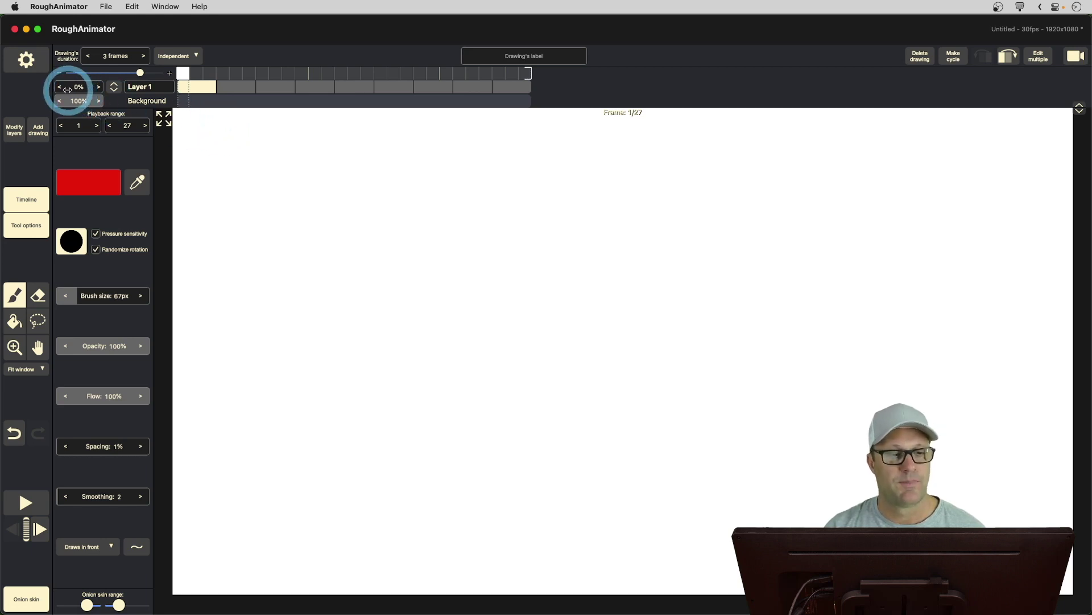
- Raise Layer 1 opacity to 100% and play, then stop, the bounce preview
left_click_drag(62, 89, 135, 90)
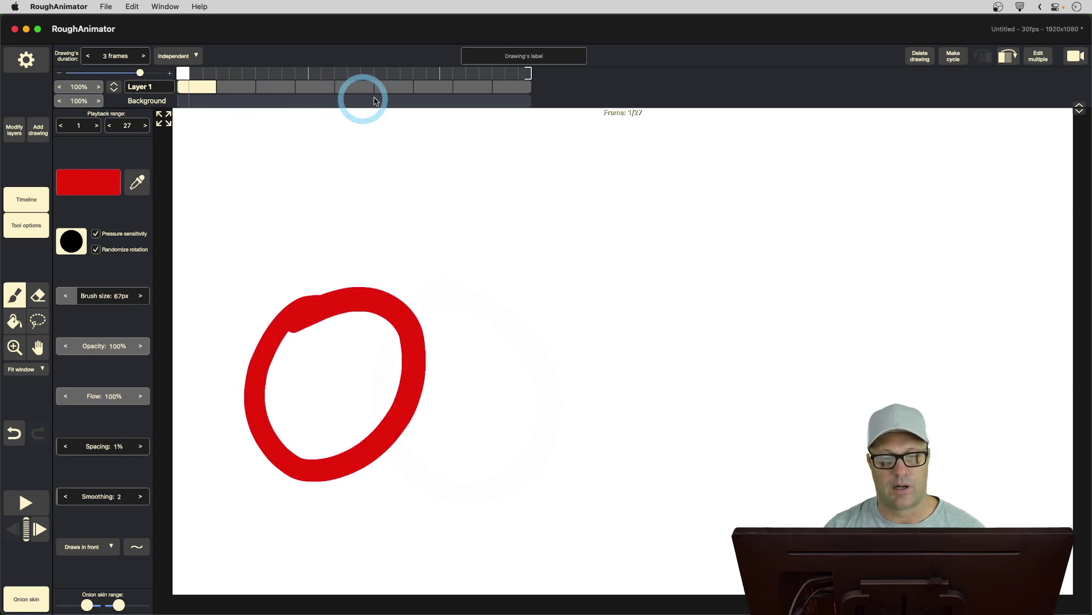
left_click(34, 507)
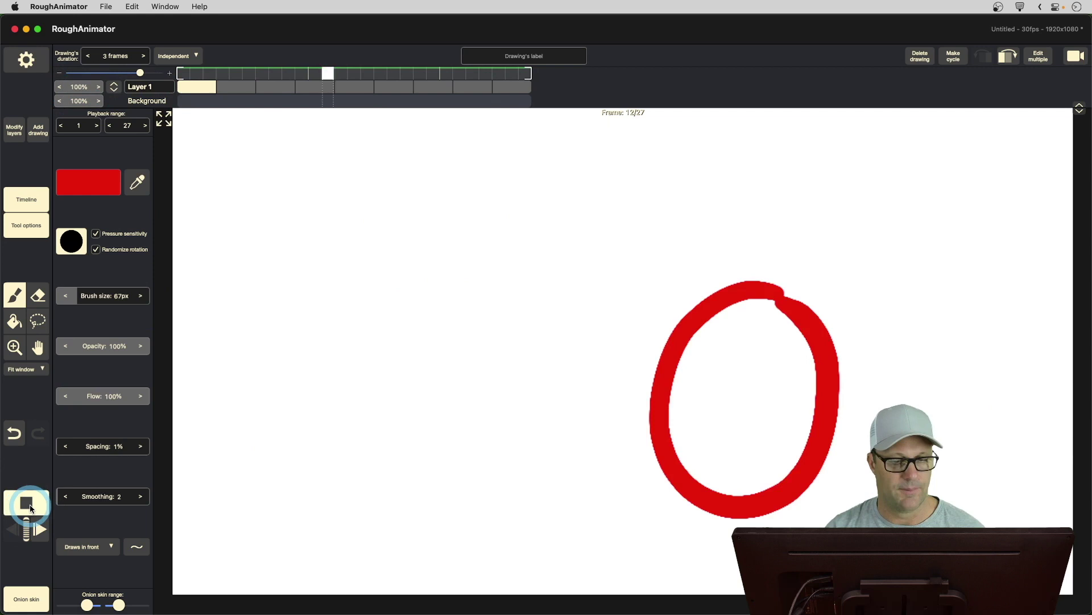
left_click(27, 504)
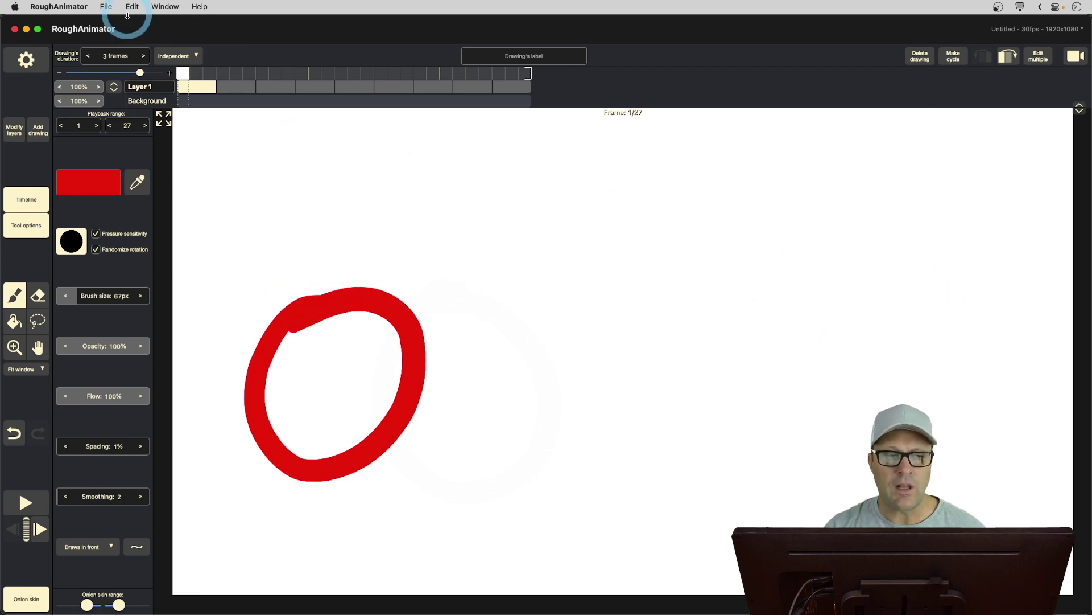
- Start an Export video from the File menu with Quicktime as the format
left_click(106, 7)
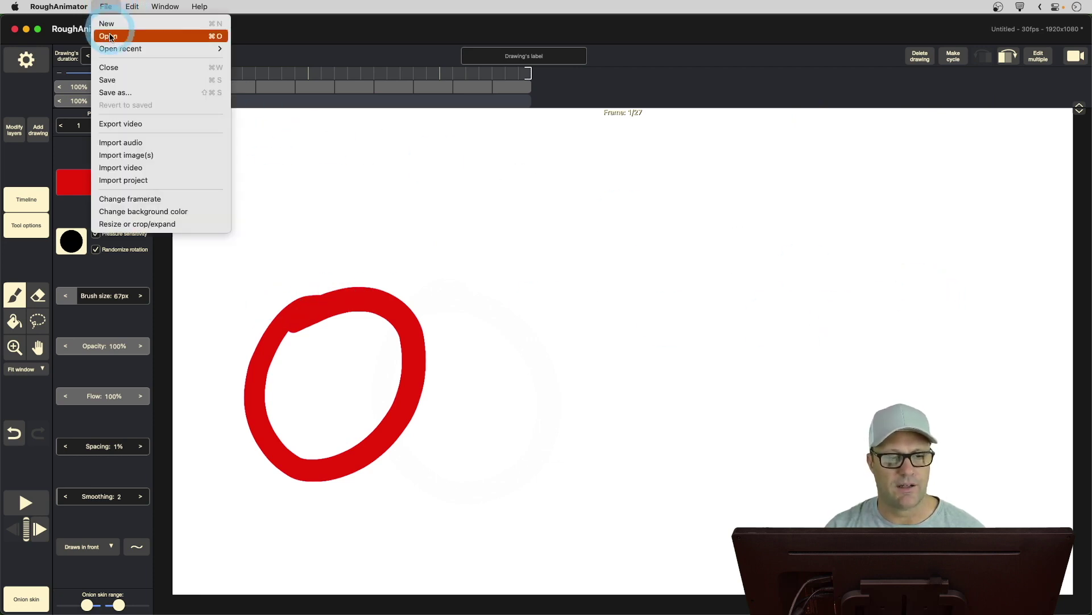
left_click(131, 126)
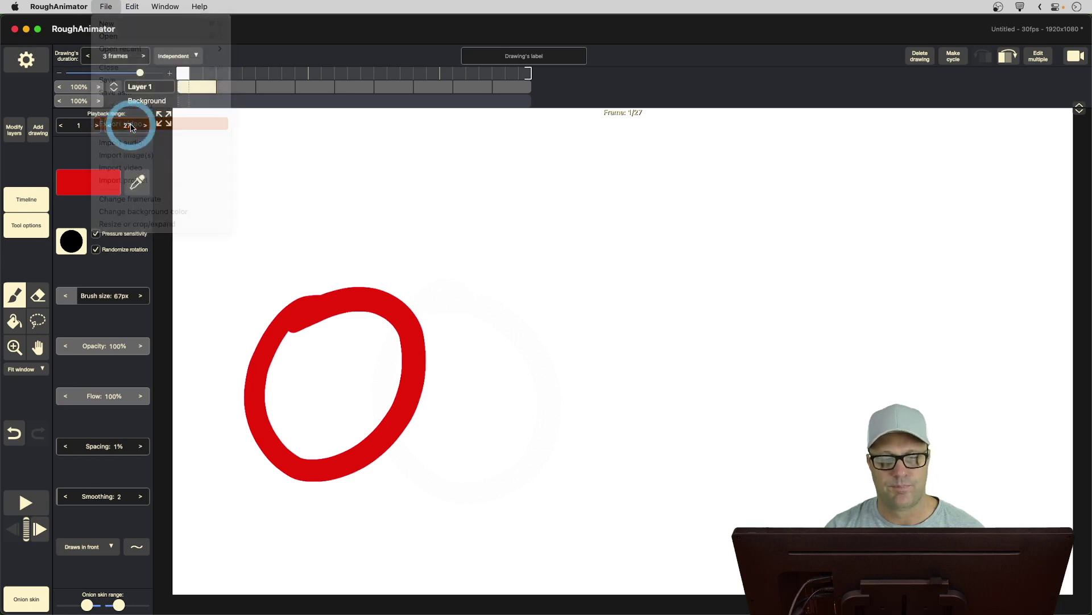
left_click_drag(526, 295, 488, 293)
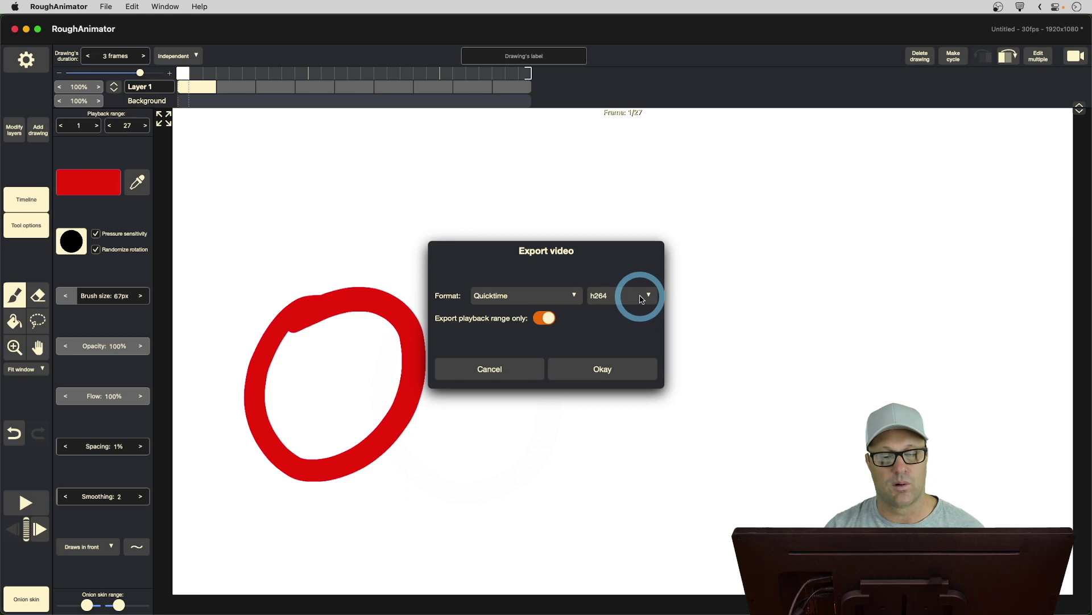
- Set the QuickTime codec to HEVC, turn on Transparent background, and confirm with Okay
left_click(641, 297)
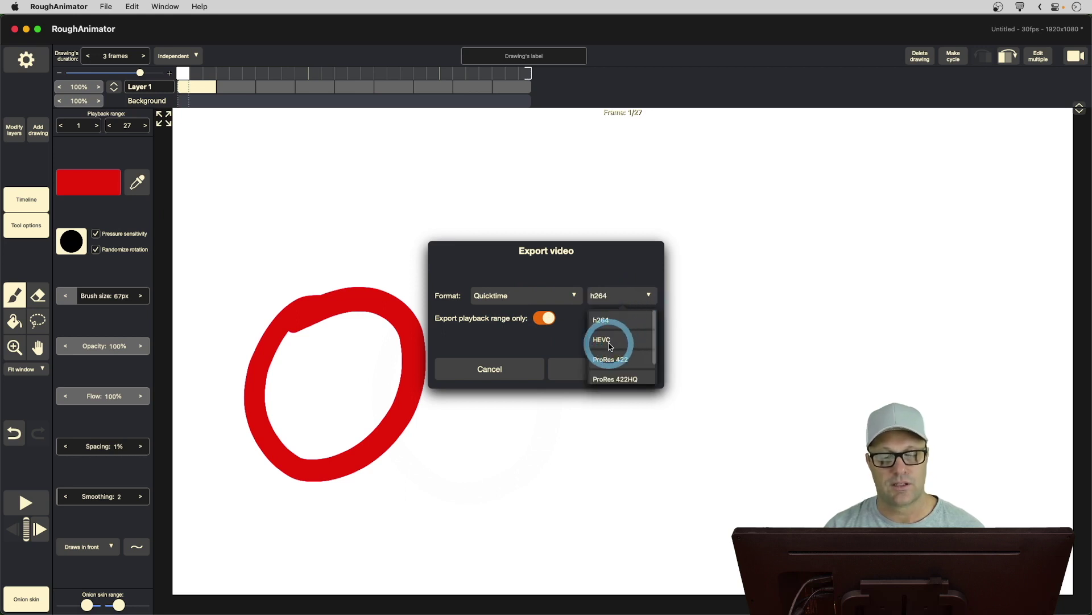
scroll(612, 342, "down", 1)
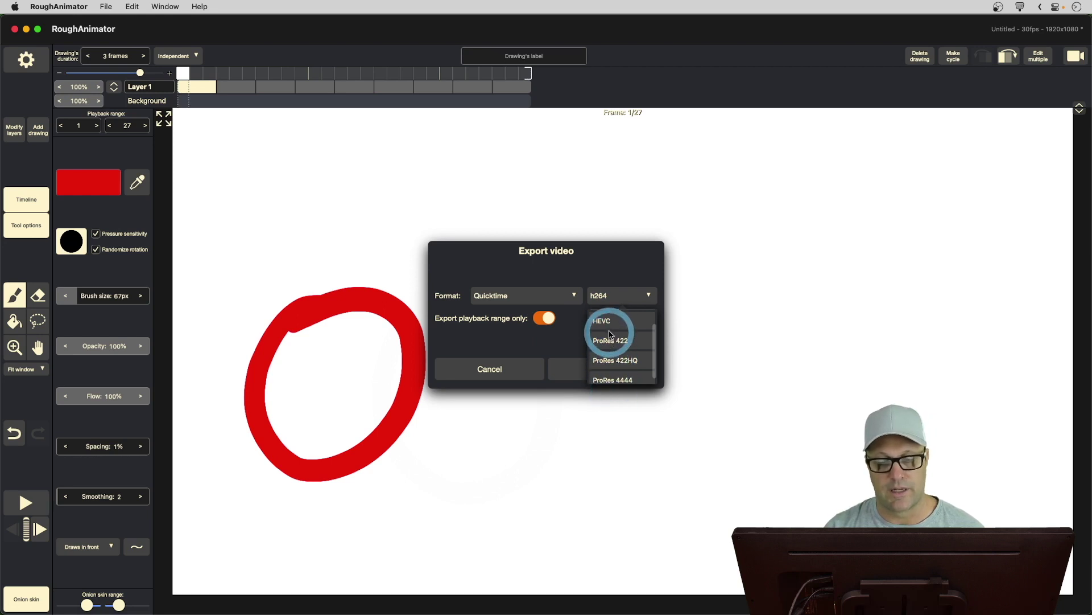
left_click(602, 322)
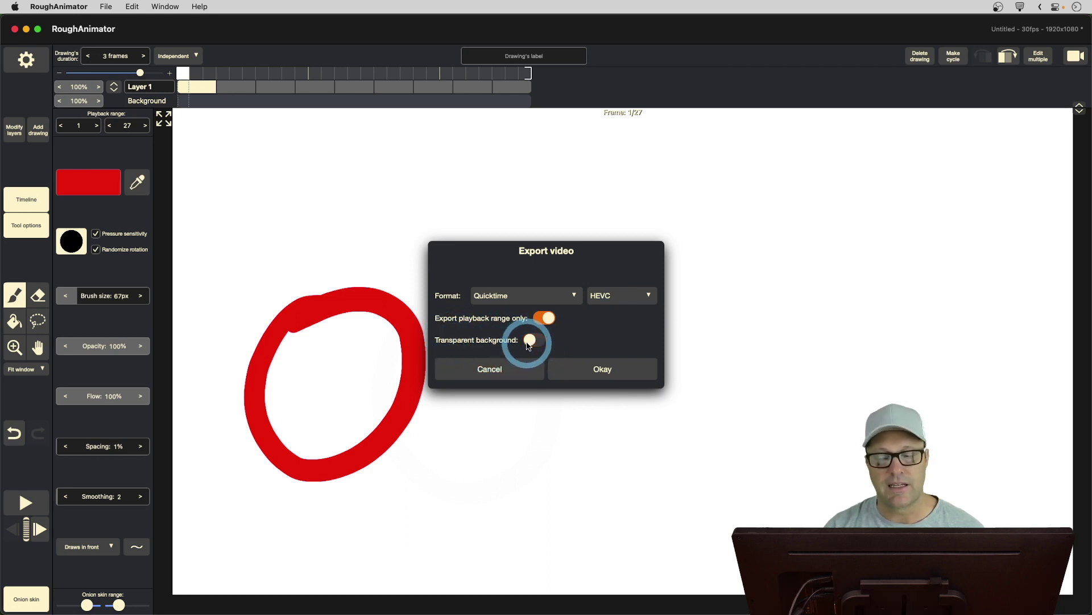
left_click(602, 295)
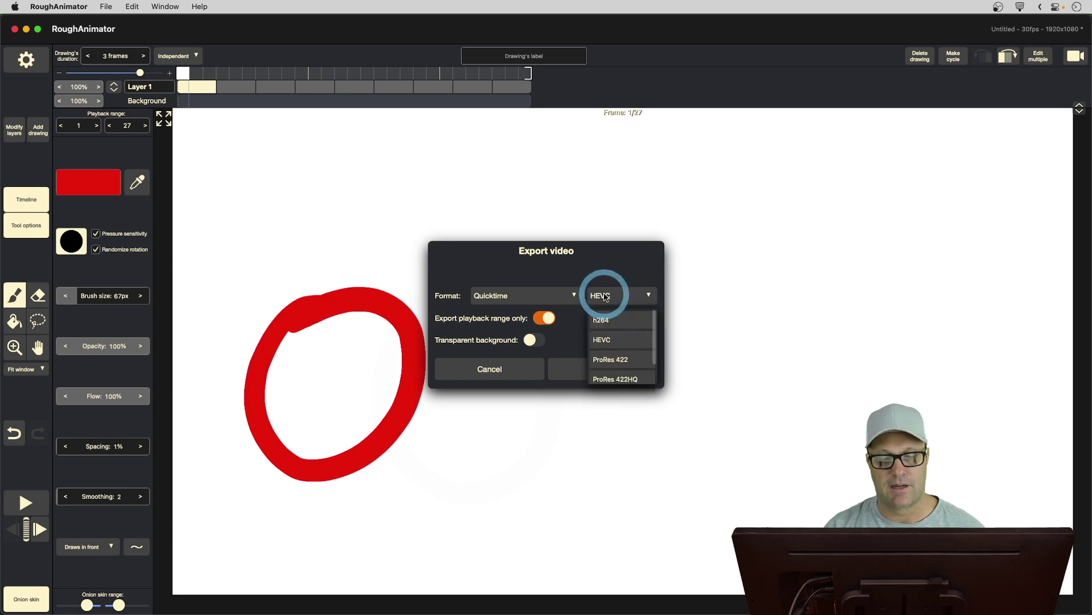
left_click(608, 321)
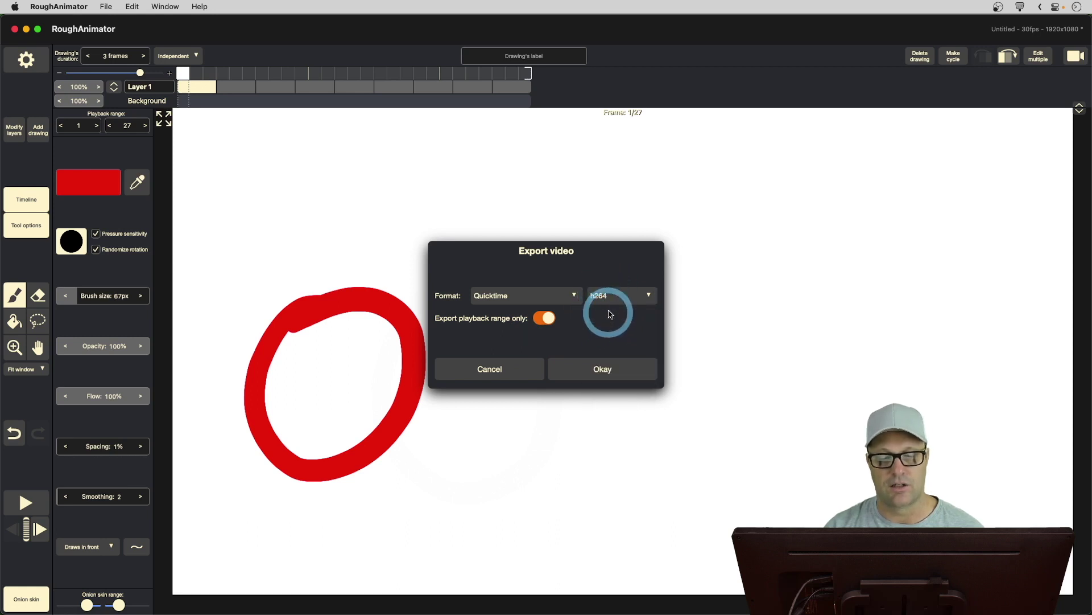
left_click(606, 297)
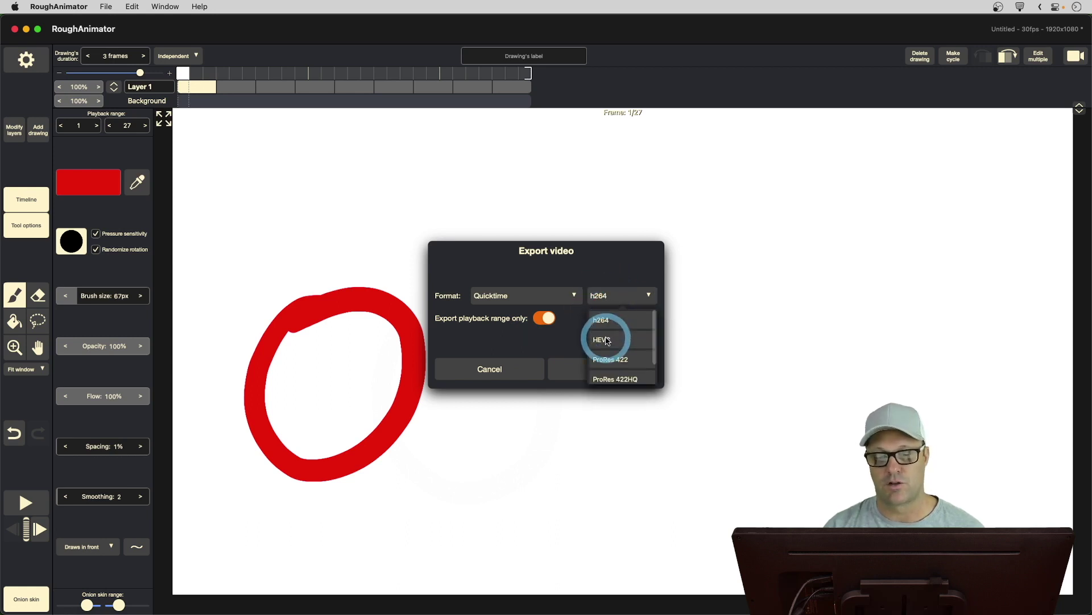
left_click(612, 332)
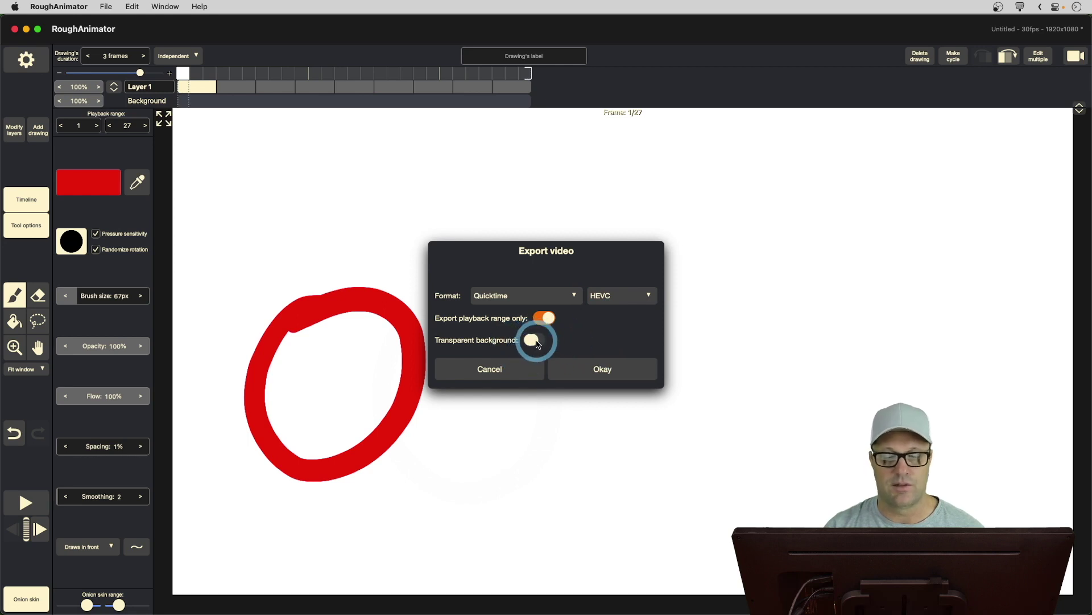
left_click(531, 341)
left_click(604, 373)
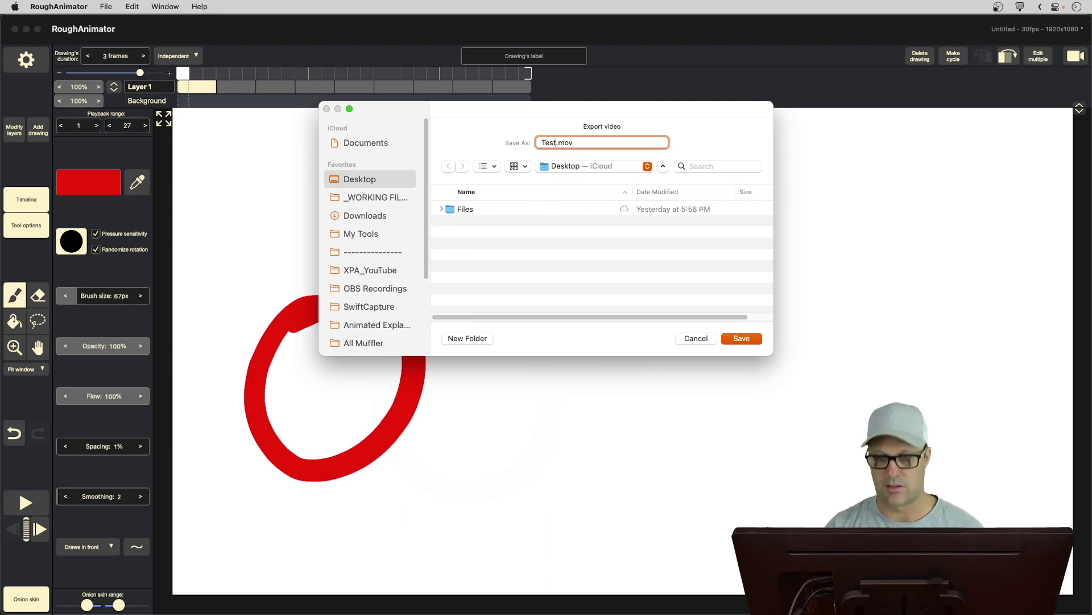
- Save the rendered animation as Test.mov on the Desktop, then go to hide RoughAnimator
left_click(742, 338)
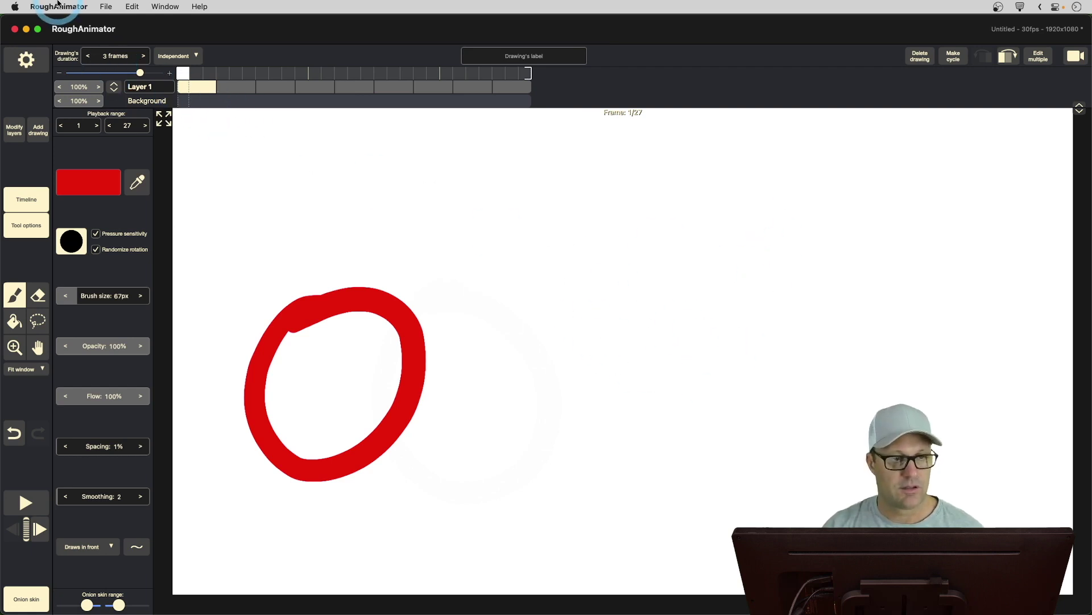
left_click(58, 6)
- Hide RoughAnimator, then Quick Look Test.mov on the Desktop and close the preview
left_click(67, 74)
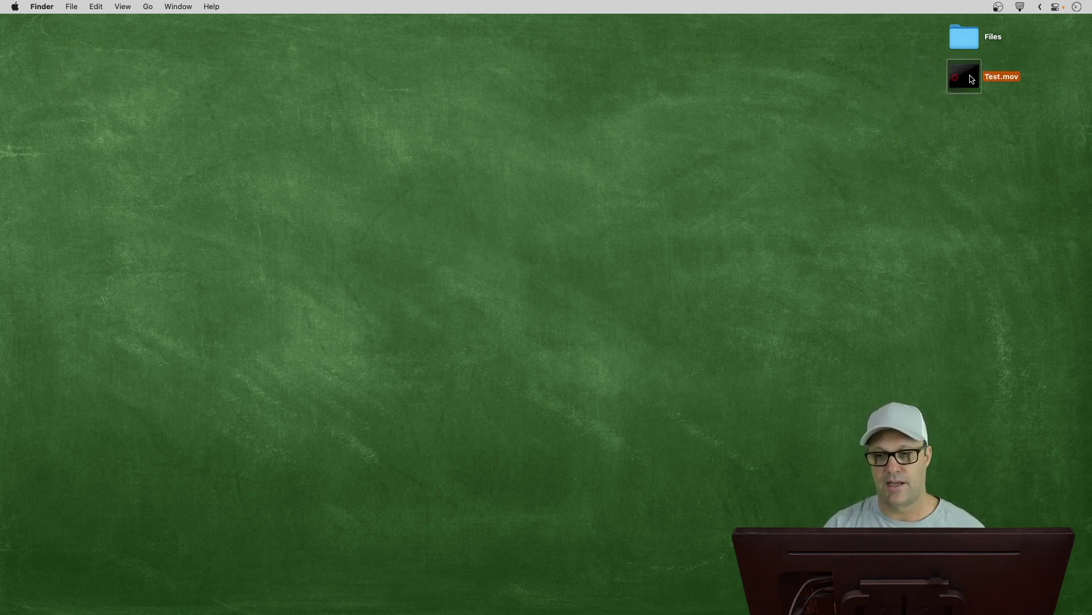
key("space")
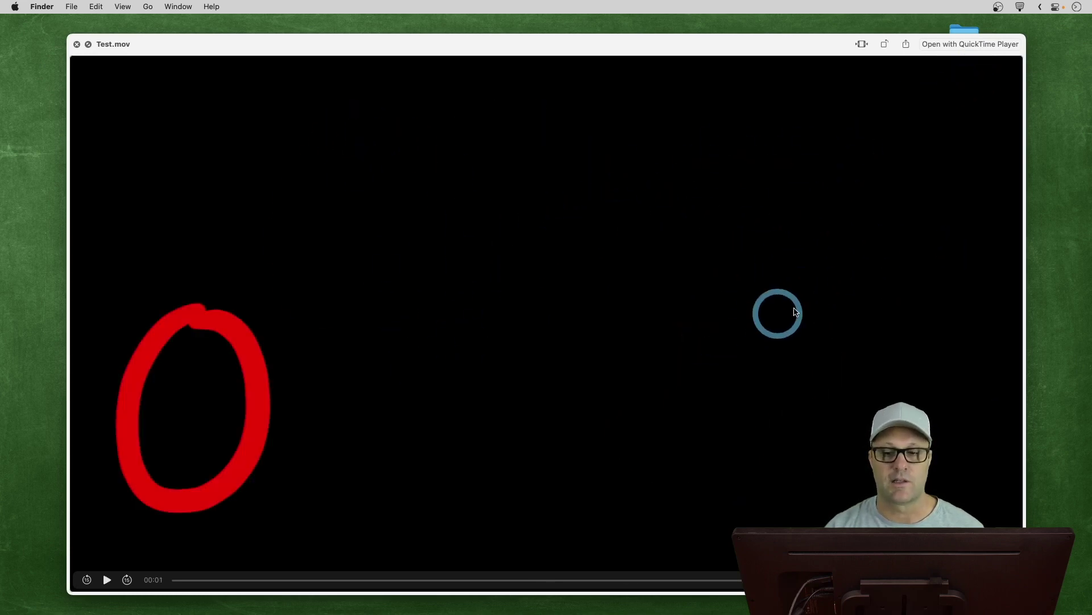
key("space")
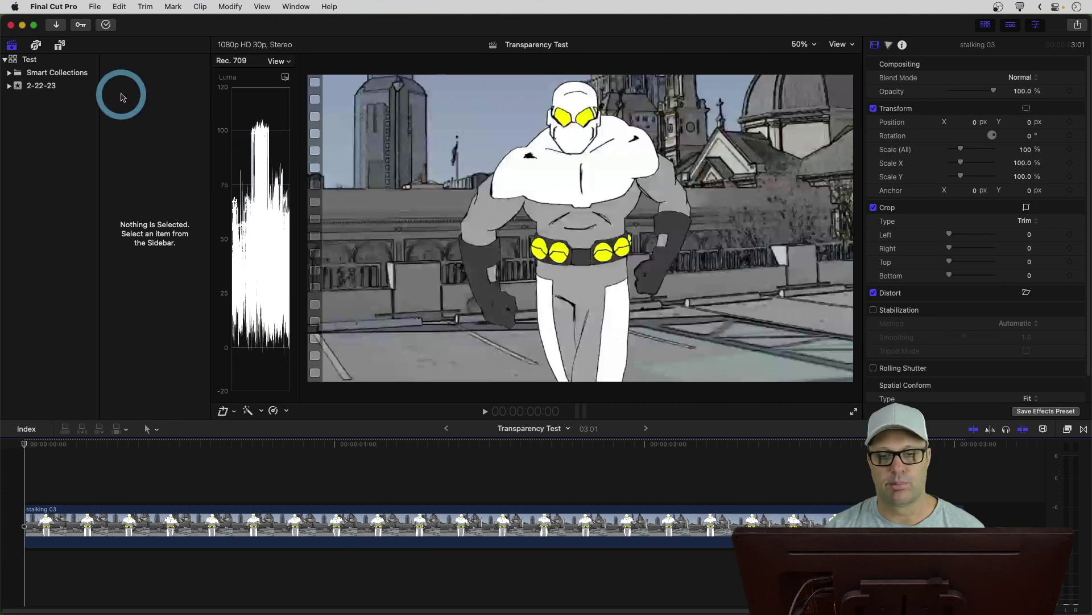
- Import Test.mov from the Desktop through File > Import > Media into the 2-22-23 event
left_click(96, 6)
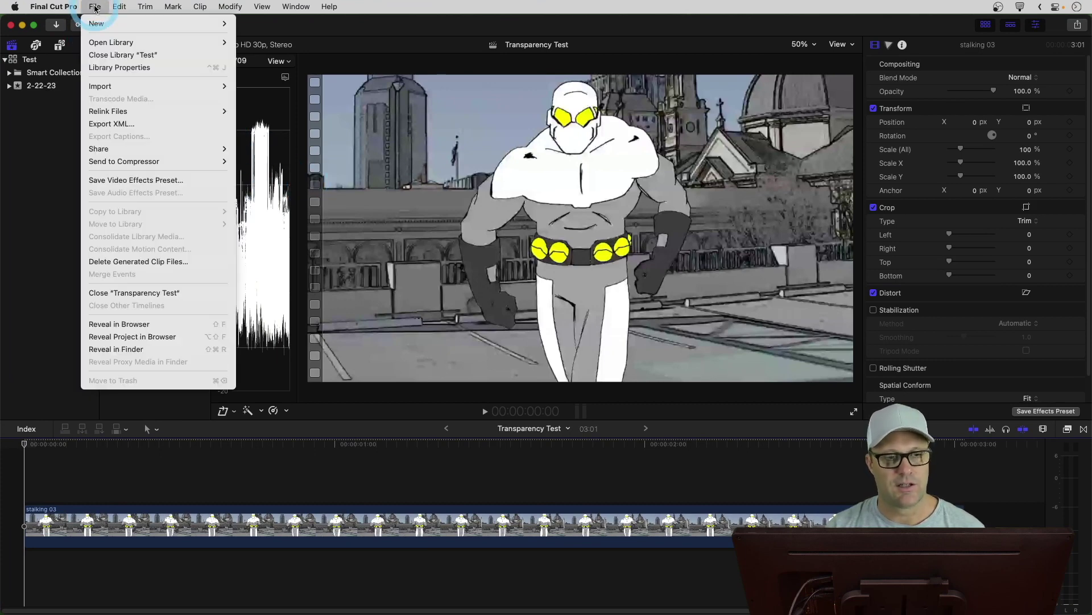
mouse_move(108, 86)
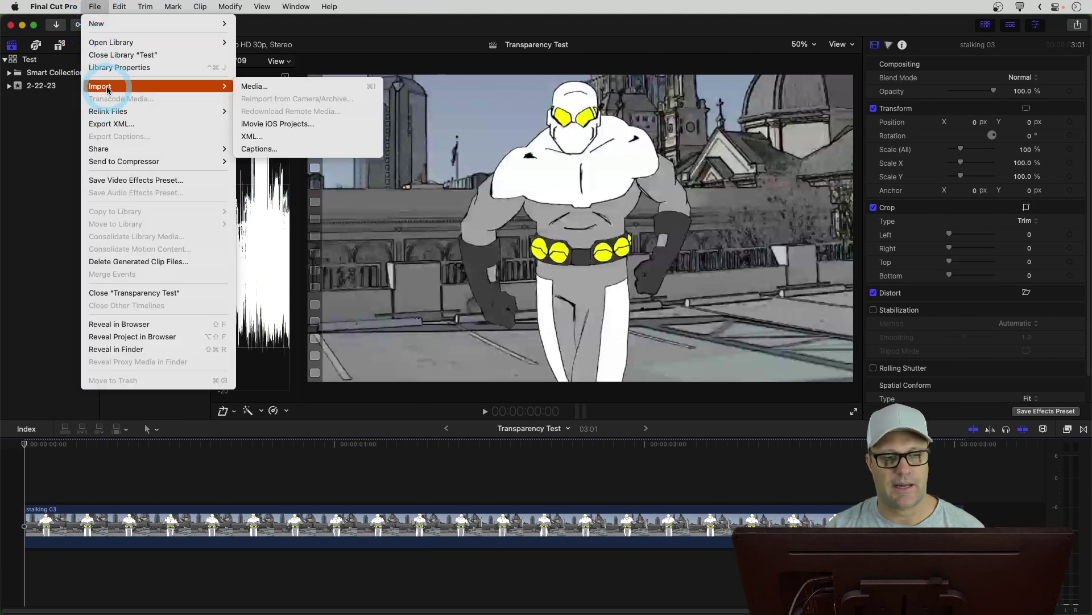
left_click(293, 88)
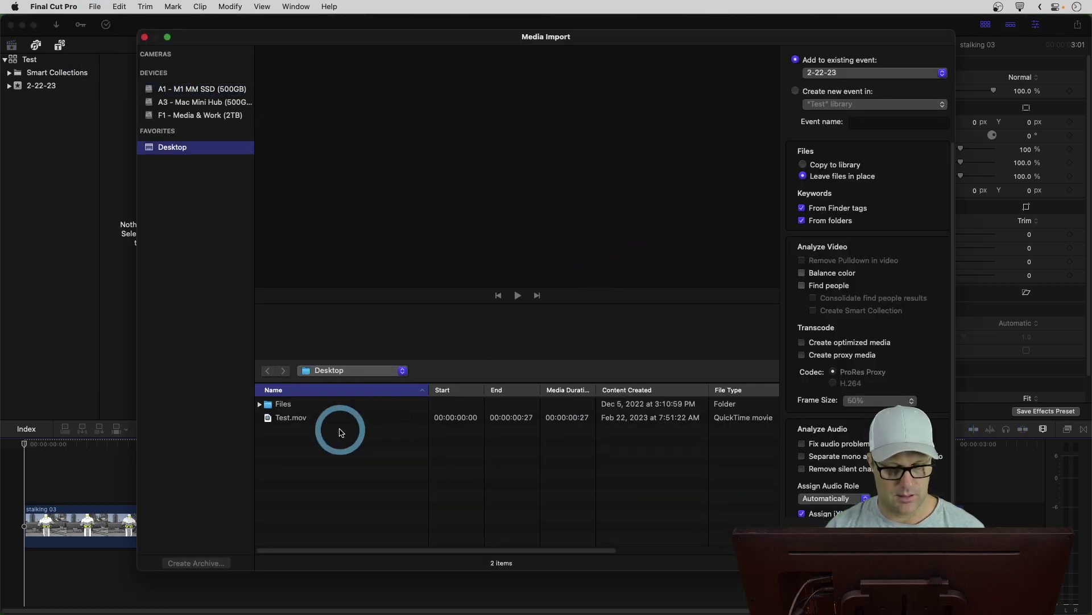
left_click(291, 417)
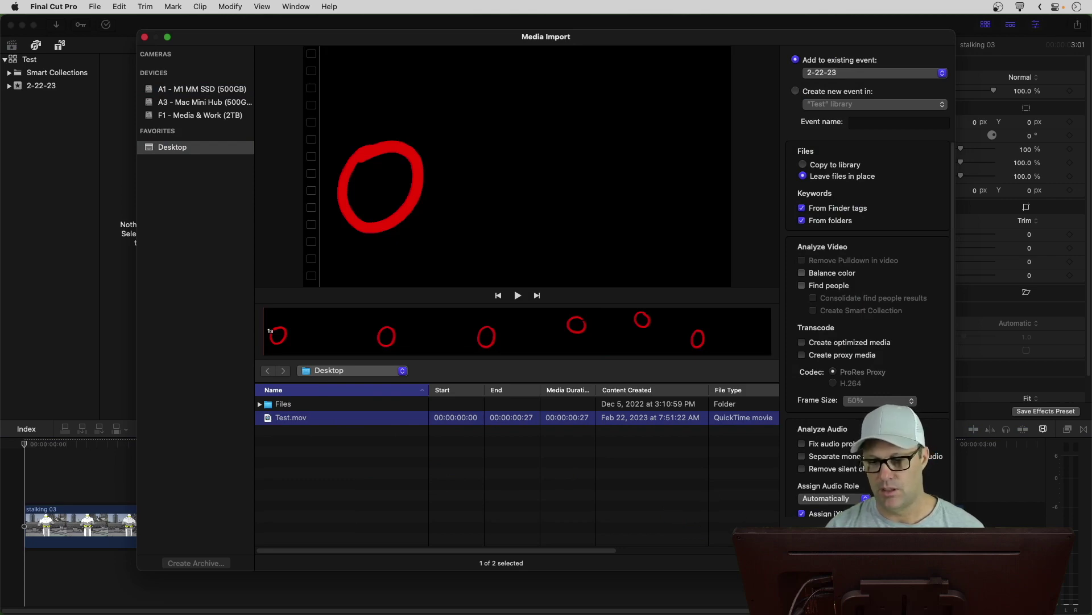
key("Return")
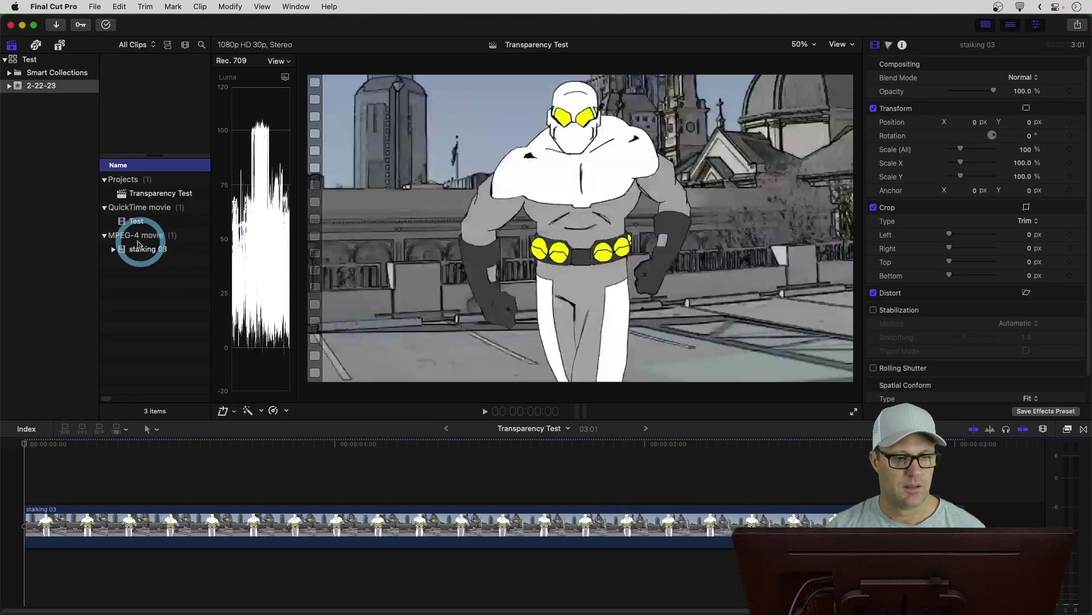
- Lay the Test clip above stalking 03 at the timeline start and play the overlay
left_click_drag(122, 221, 102, 445)
key("space")
key("space")
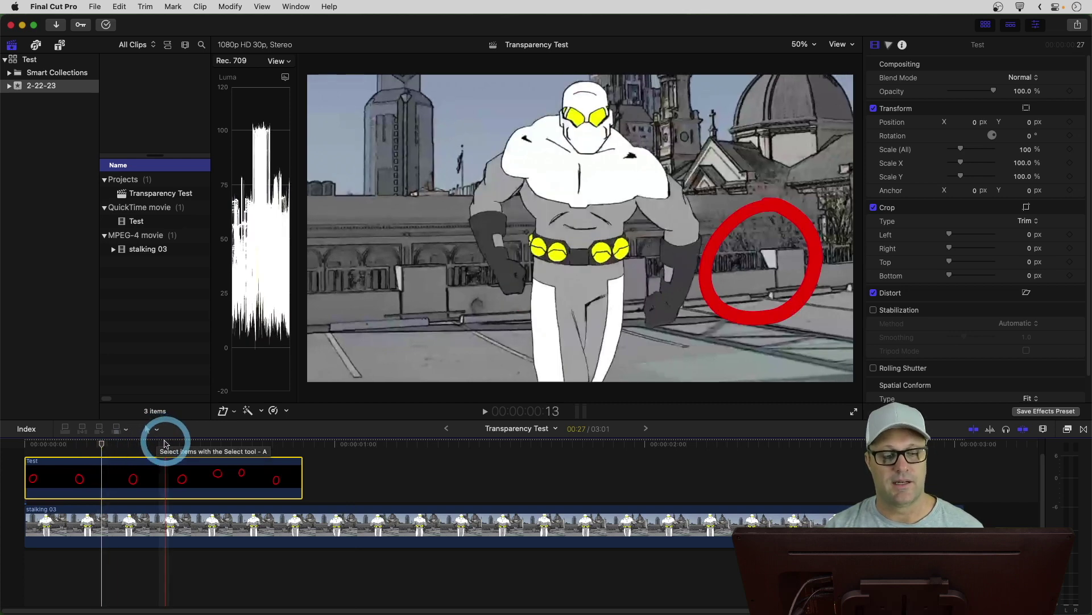
left_click(40, 446)
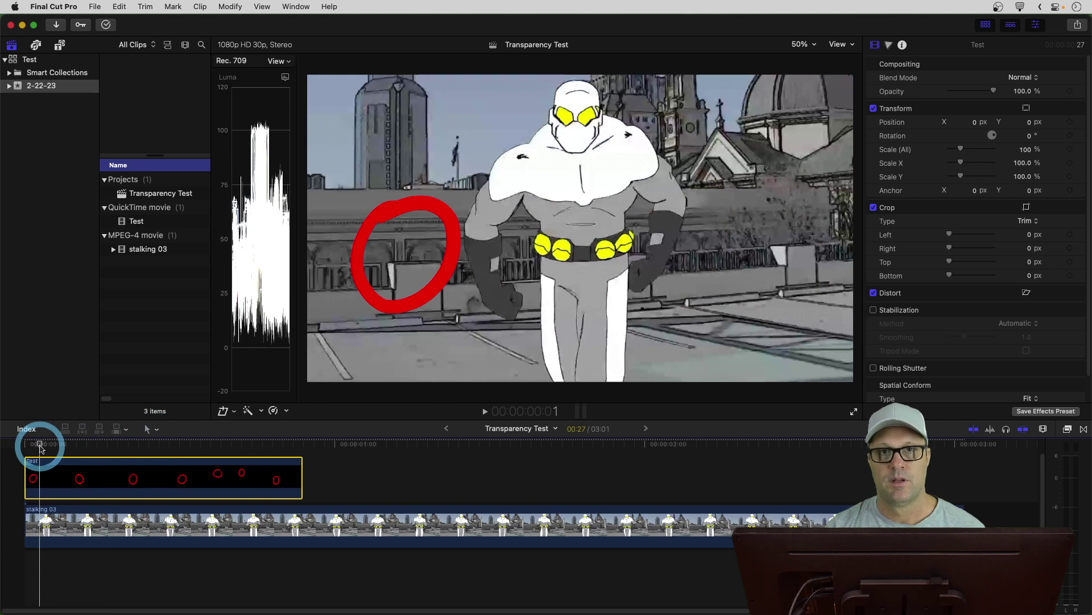